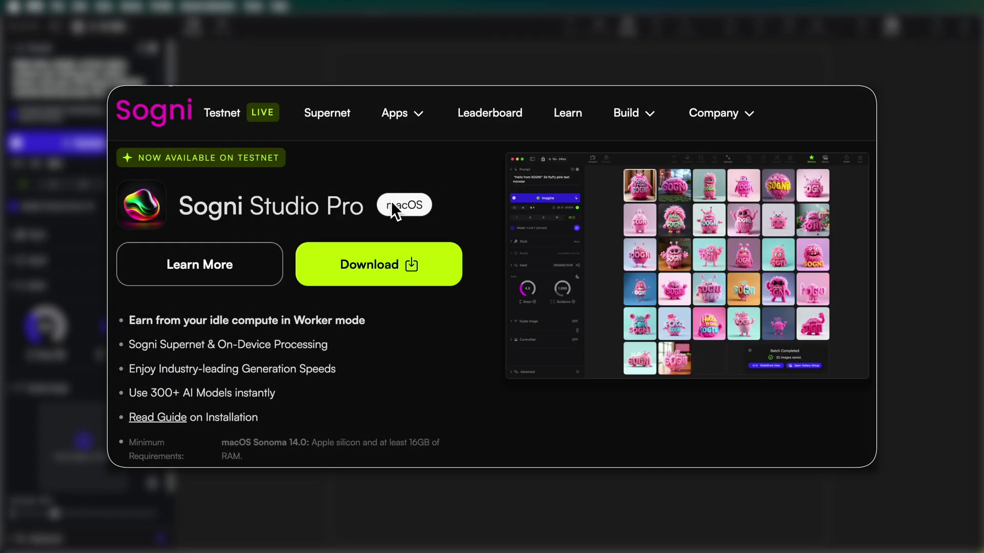
Step: Download the Sogni Studio Pro .dmg installer for macOS from the Sogni website
{"action": "left_click", "coordinate": [372, 288]}
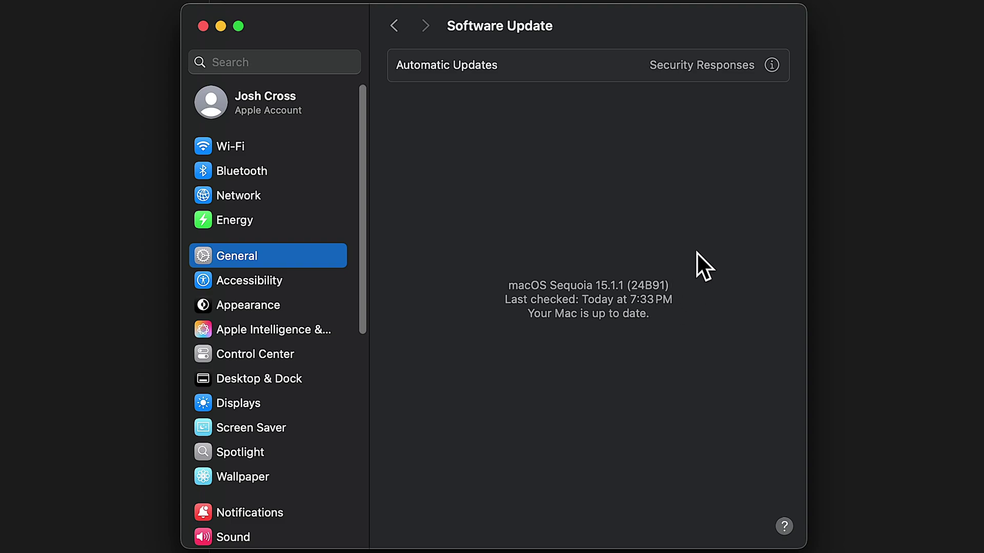
Step: Open the Energy pane to keep the Mac from sleeping while the display is off
{"action": "left_click", "coordinate": [263, 218]}
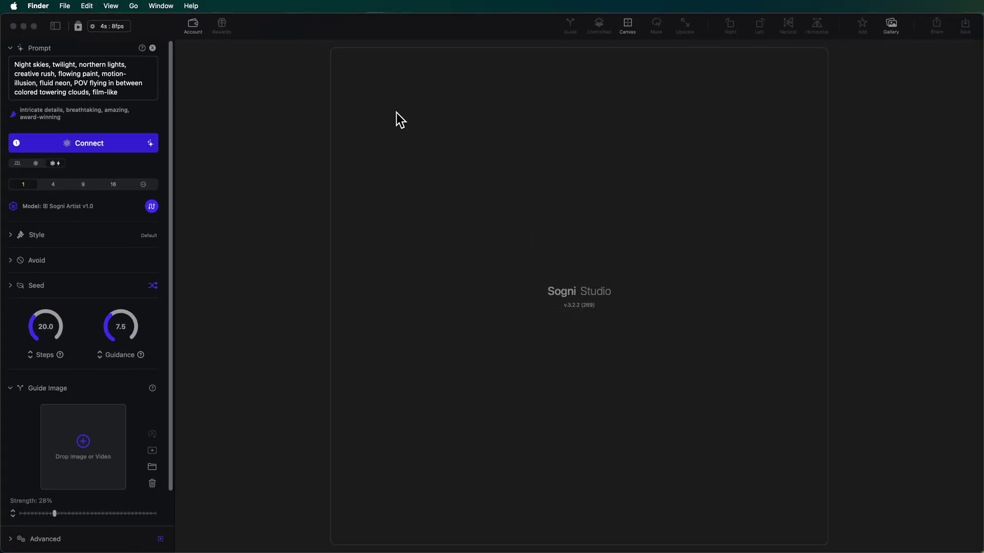
Step: Bring the Sogni Studio Pro window forward and open its Supernet menu
{"action": "left_click", "coordinate": [290, 140]}
{"action": "left_click", "coordinate": [141, 6]}
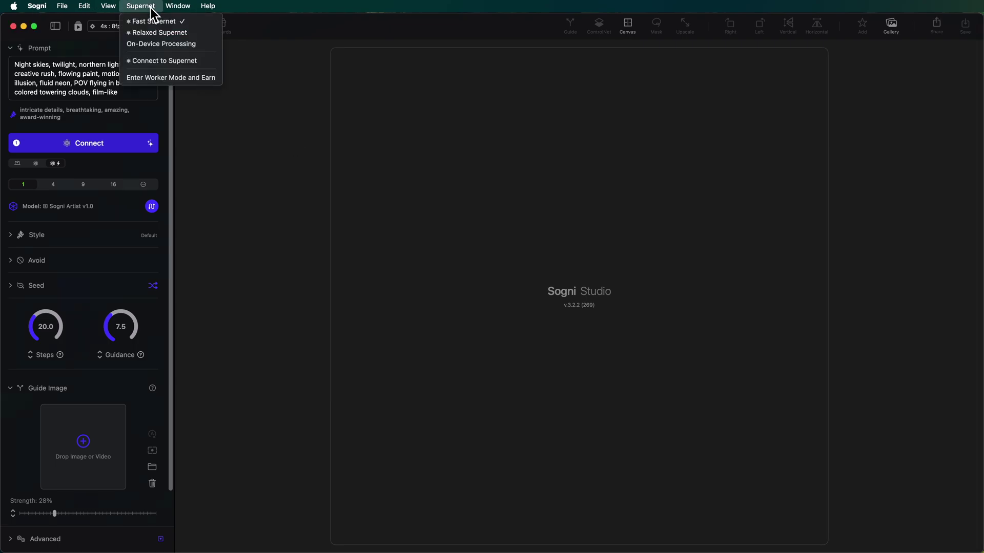
Step: Enter worker mode and download all 28 missing ControlNet models (18.5GB), checking Downloads progress
{"action": "left_click", "coordinate": [158, 78]}
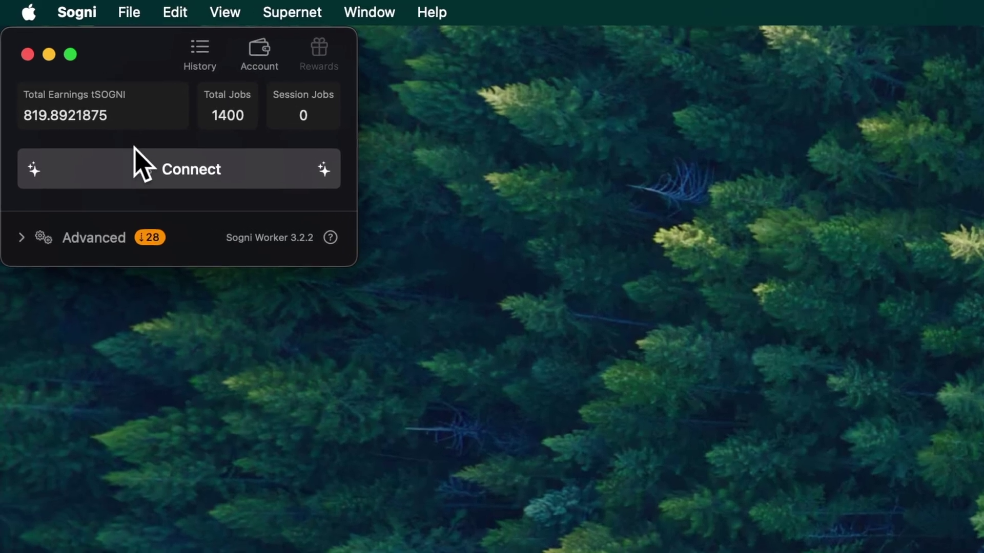
{"action": "left_click", "coordinate": [90, 235]}
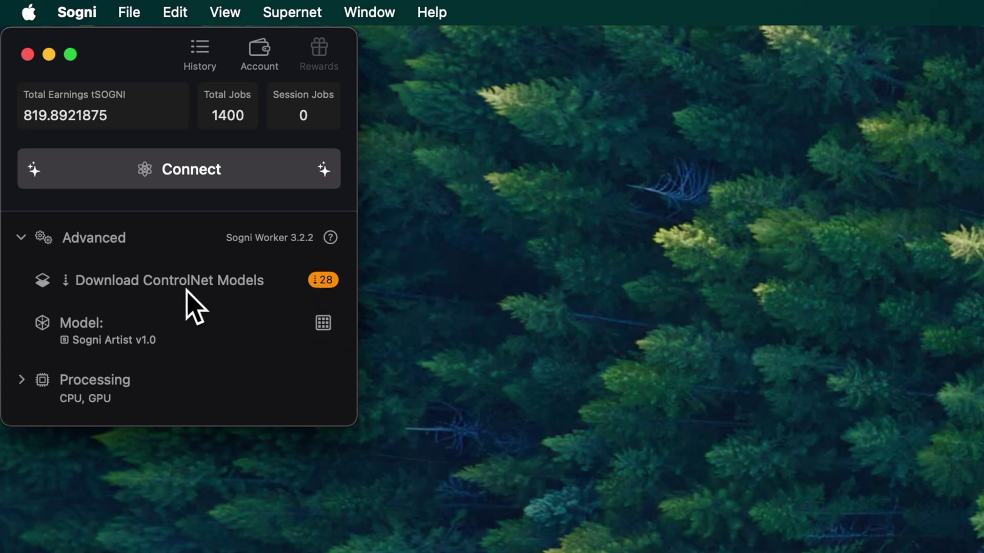
{"action": "left_click", "coordinate": [330, 277]}
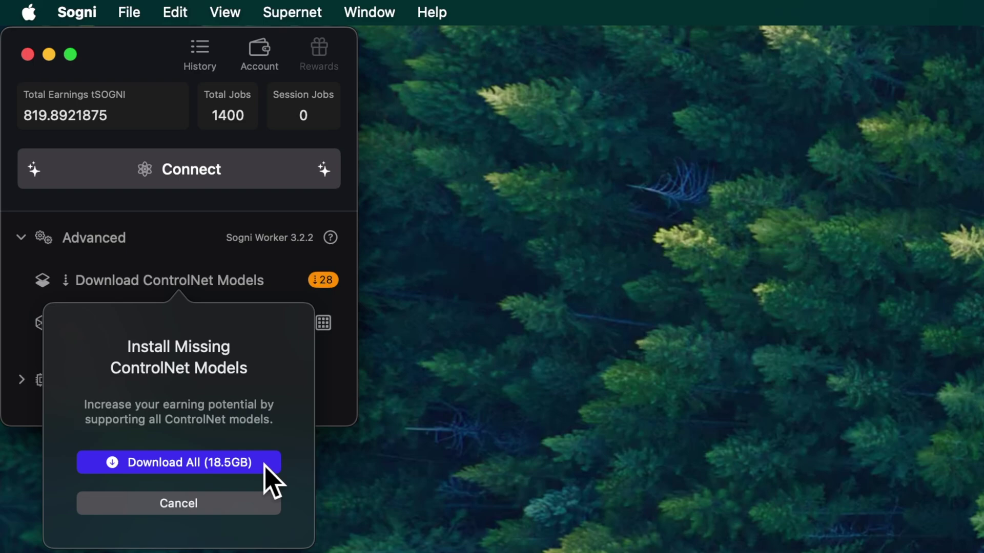
{"action": "left_click", "coordinate": [225, 466]}
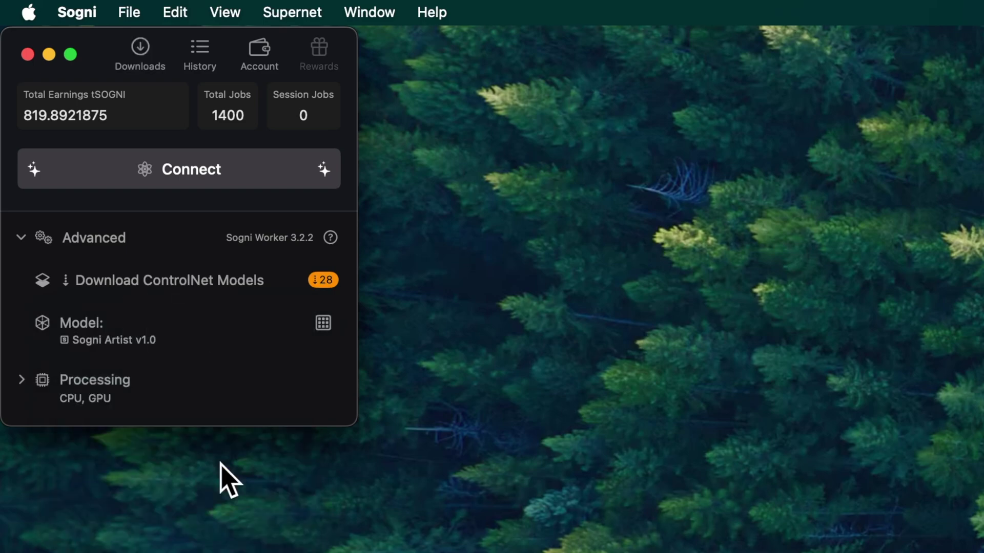
{"action": "left_click", "coordinate": [135, 54]}
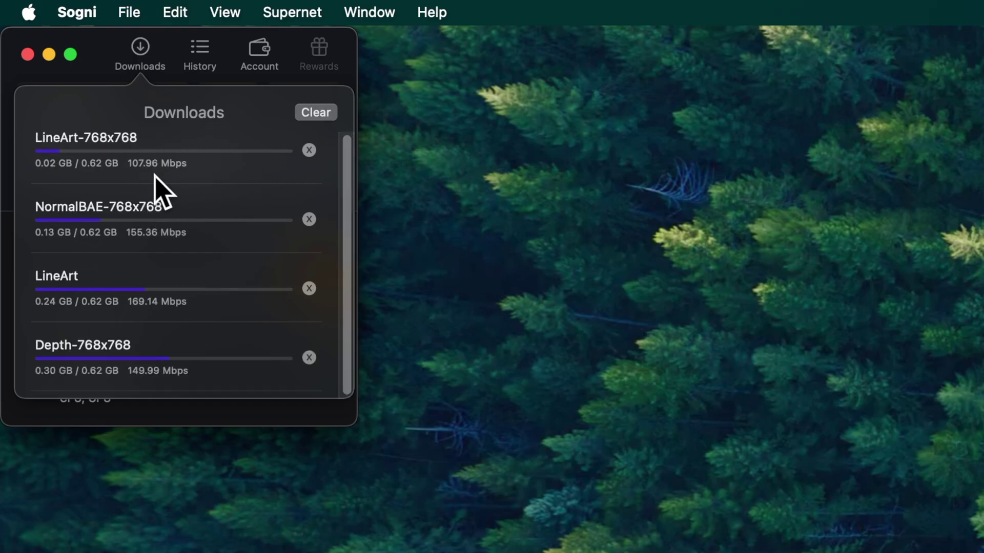
Step: Open View All Models in the Models library and switch the filter to All categories
{"action": "left_click", "coordinate": [141, 49]}
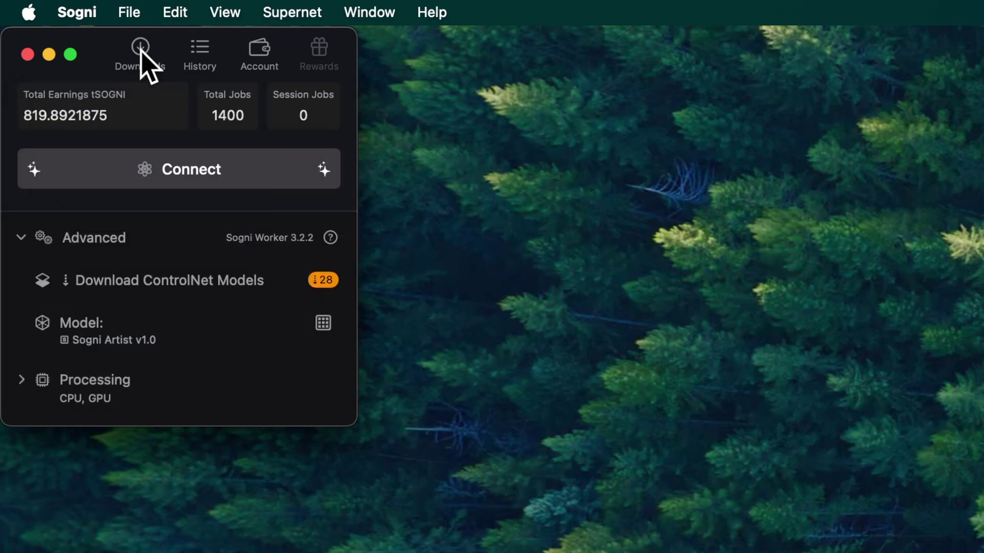
{"action": "left_click", "coordinate": [323, 326]}
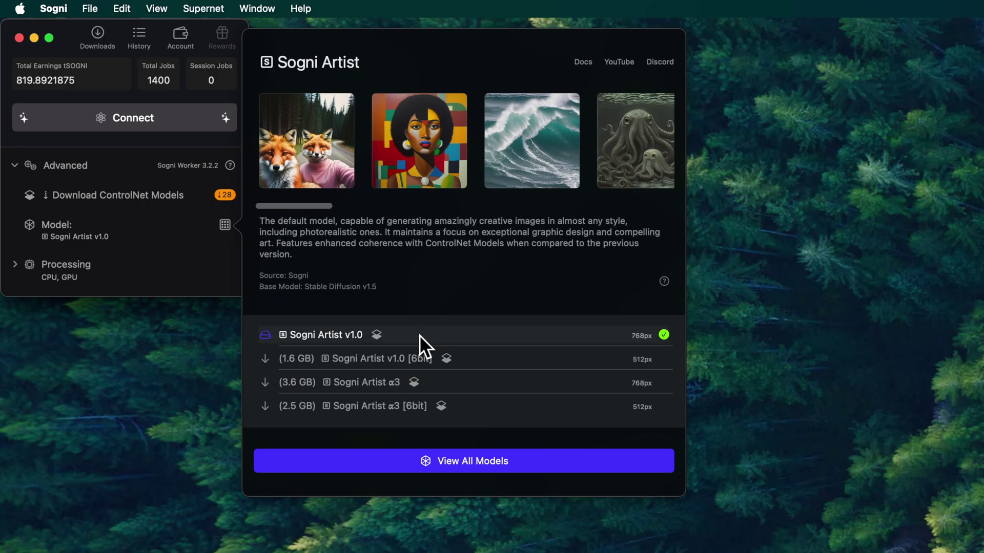
{"action": "left_click", "coordinate": [436, 459]}
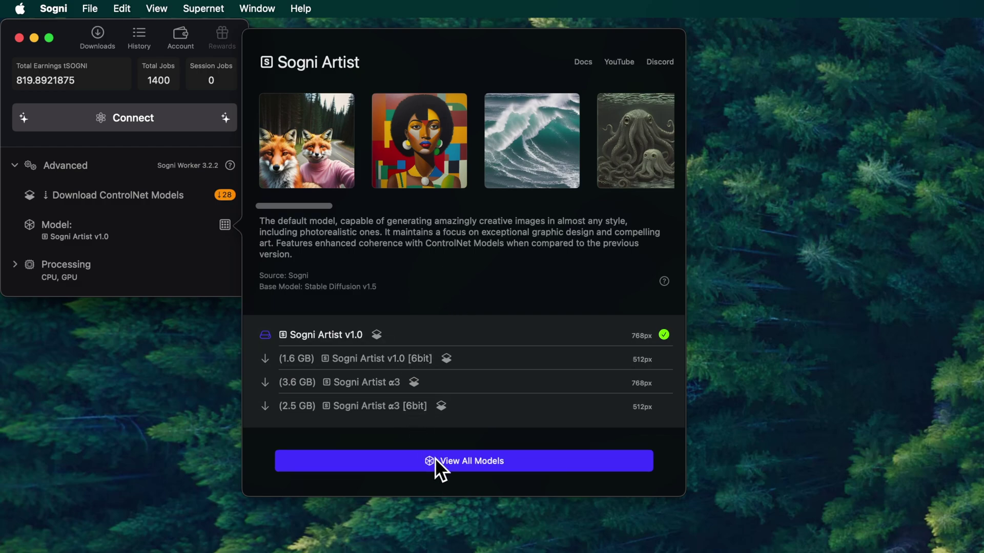
{"action": "left_click", "coordinate": [337, 135]}
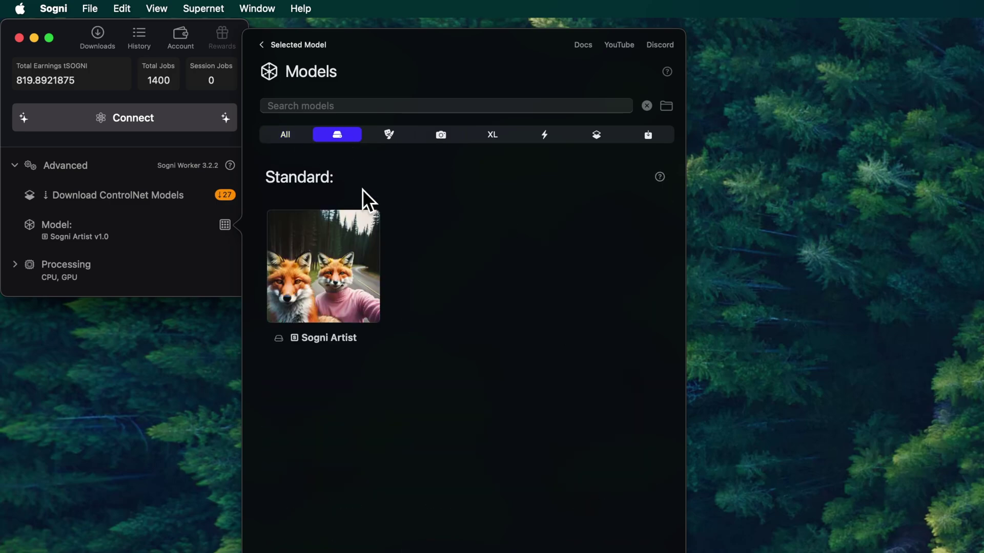
{"action": "left_click", "coordinate": [293, 131]}
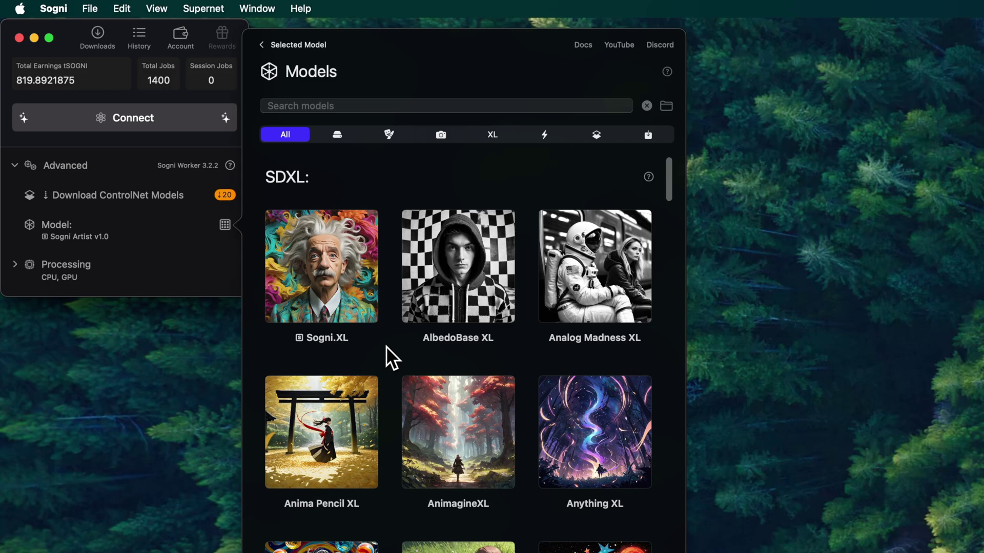
Step: Download Sogni.XL α2 (6.4 GB) from the Sogni.XL details, then go back to View All Models
{"action": "left_click", "coordinate": [335, 277]}
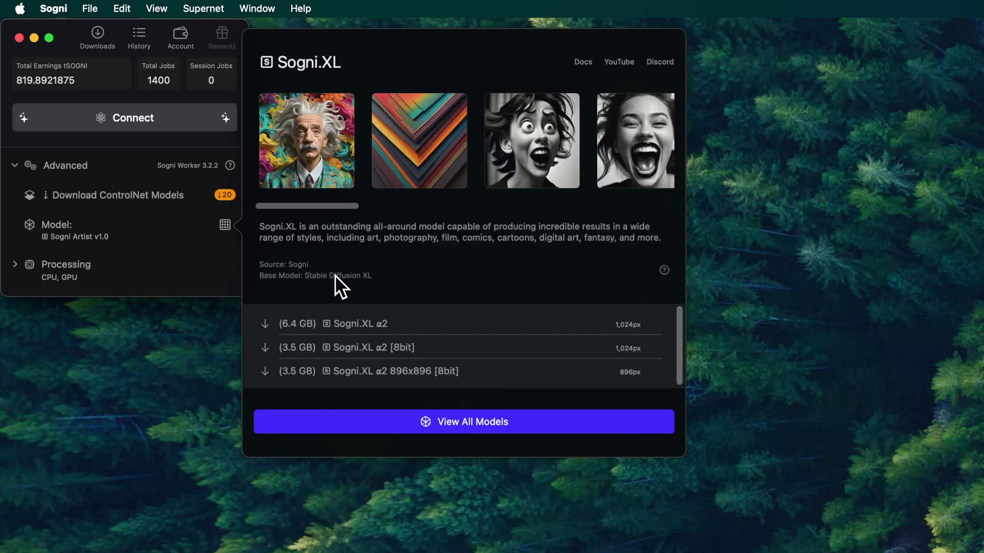
{"action": "left_click", "coordinate": [266, 324]}
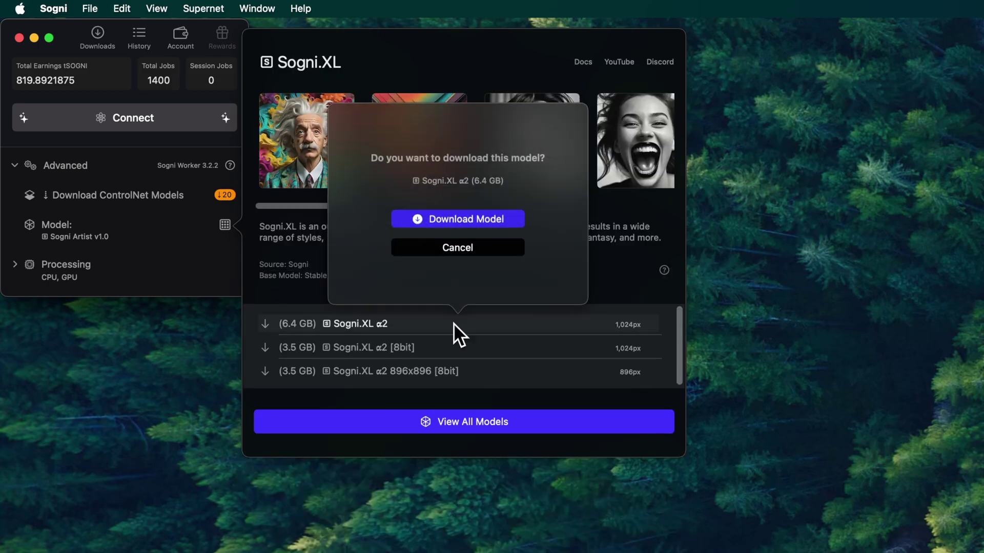
{"action": "left_click", "coordinate": [462, 218]}
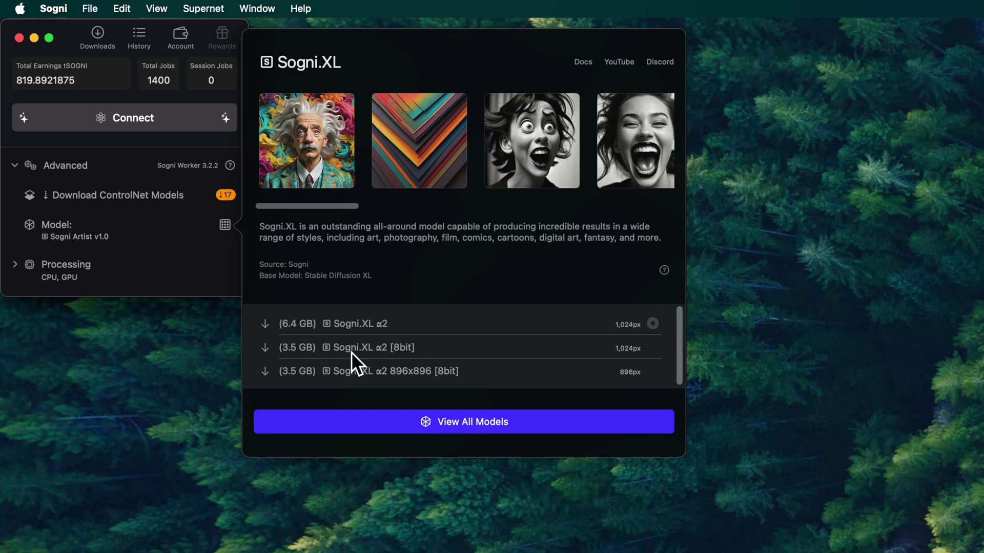
{"action": "left_click", "coordinate": [401, 423]}
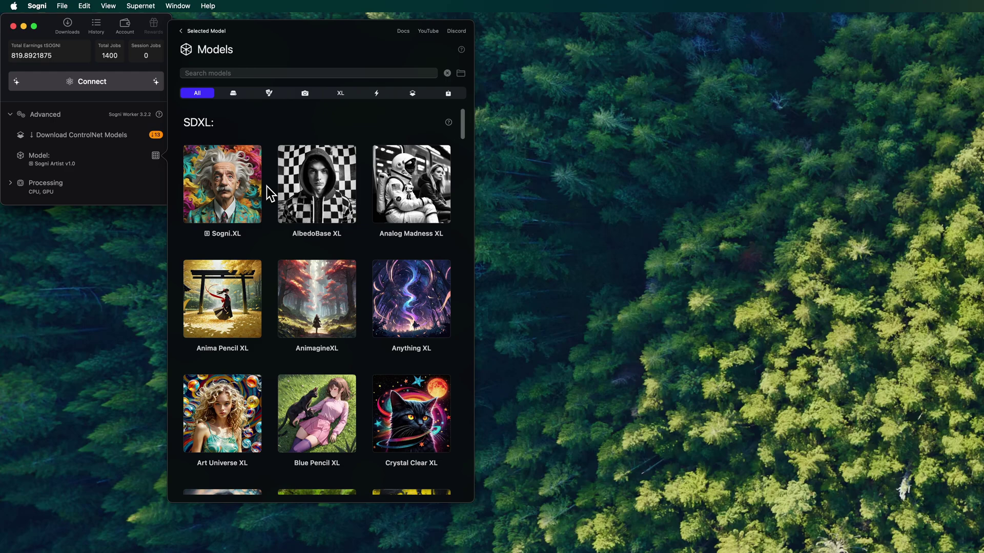
Step: Scroll through the full Models grid to browse every category
{"action": "scroll", "coordinate": [354, 251], "scroll_direction": "down", "scroll_amount": 5}
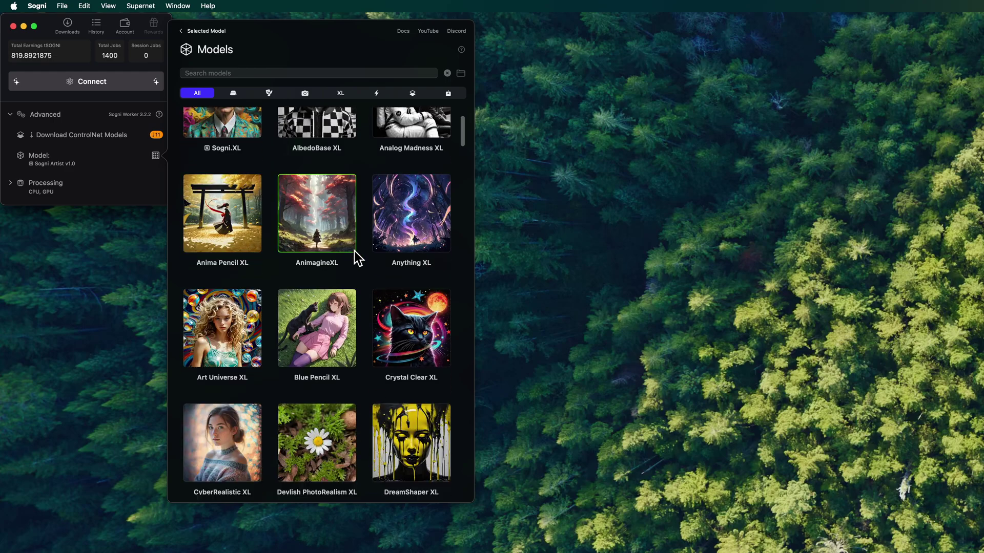
{"action": "scroll", "coordinate": [353, 253], "scroll_direction": "down", "scroll_amount": 15}
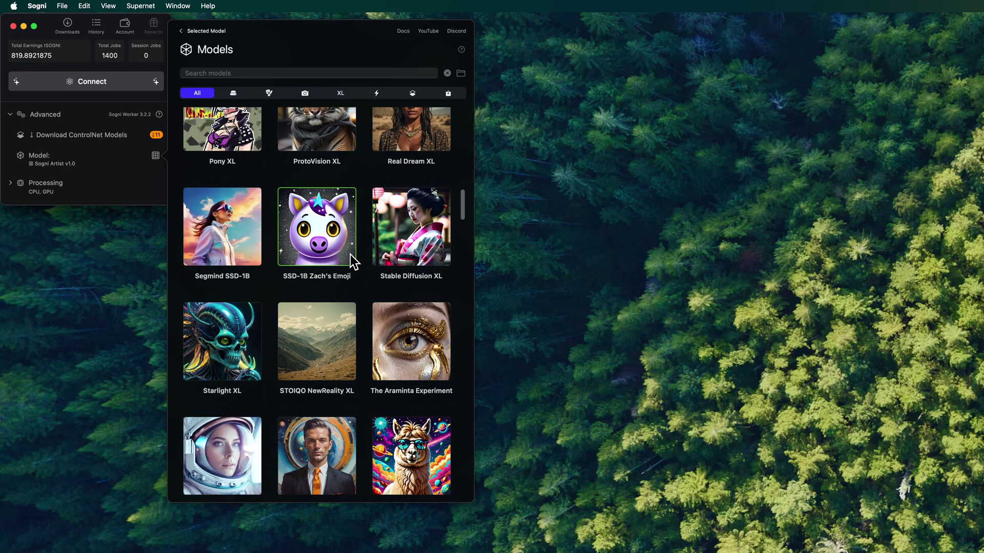
{"action": "scroll", "coordinate": [348, 262], "scroll_direction": "down", "scroll_amount": 3}
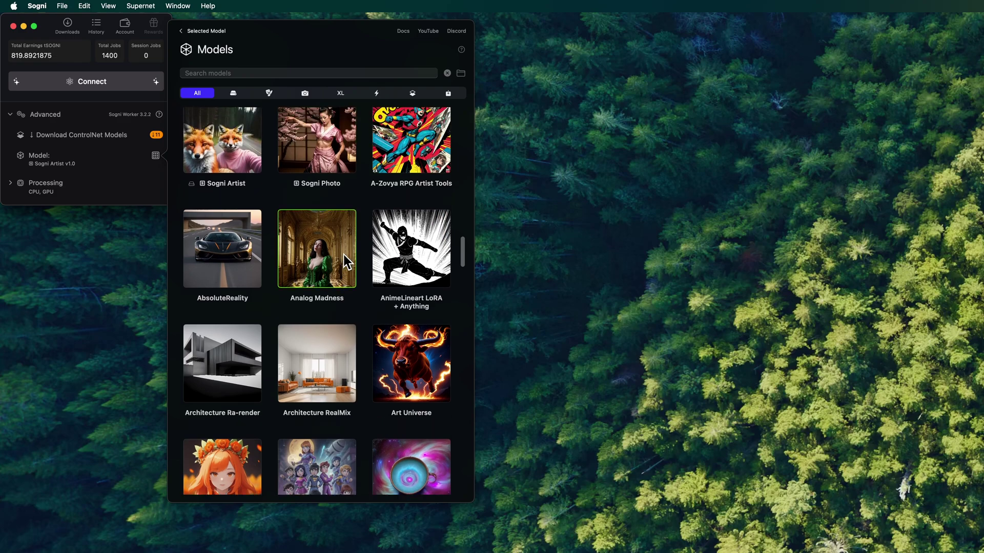
{"action": "scroll", "coordinate": [446, 352], "scroll_direction": "up", "scroll_amount": 1}
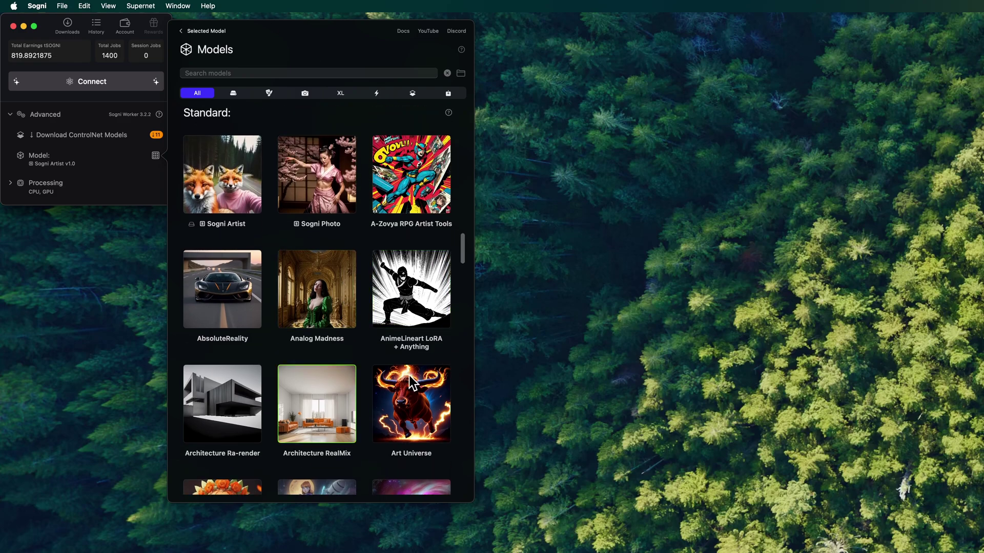
{"action": "scroll", "coordinate": [339, 243], "scroll_direction": "down", "scroll_amount": 15}
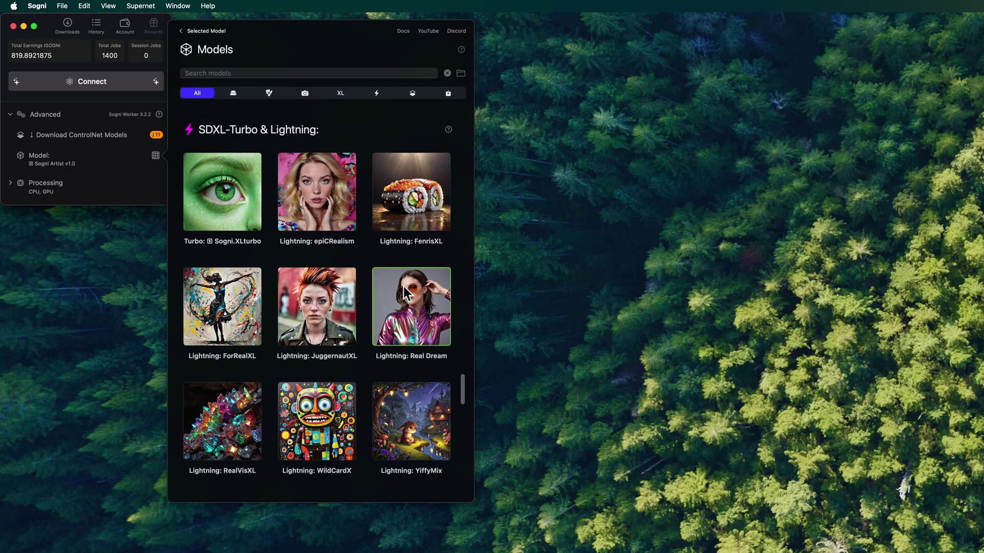
{"action": "scroll", "coordinate": [358, 328], "scroll_direction": "down", "scroll_amount": 12}
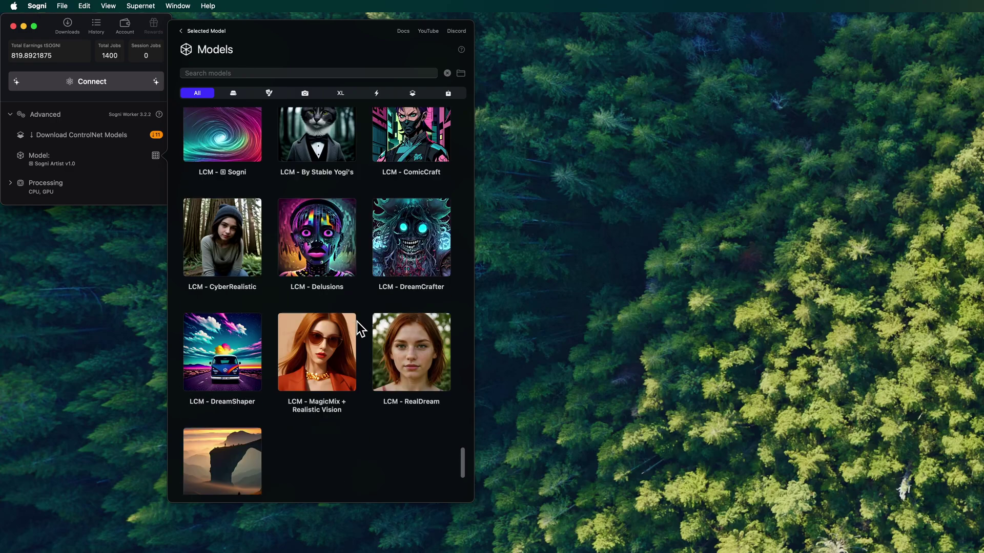
{"action": "scroll", "coordinate": [359, 328], "scroll_direction": "down", "scroll_amount": 2}
{"action": "scroll", "coordinate": [359, 327], "scroll_direction": "up", "scroll_amount": 3}
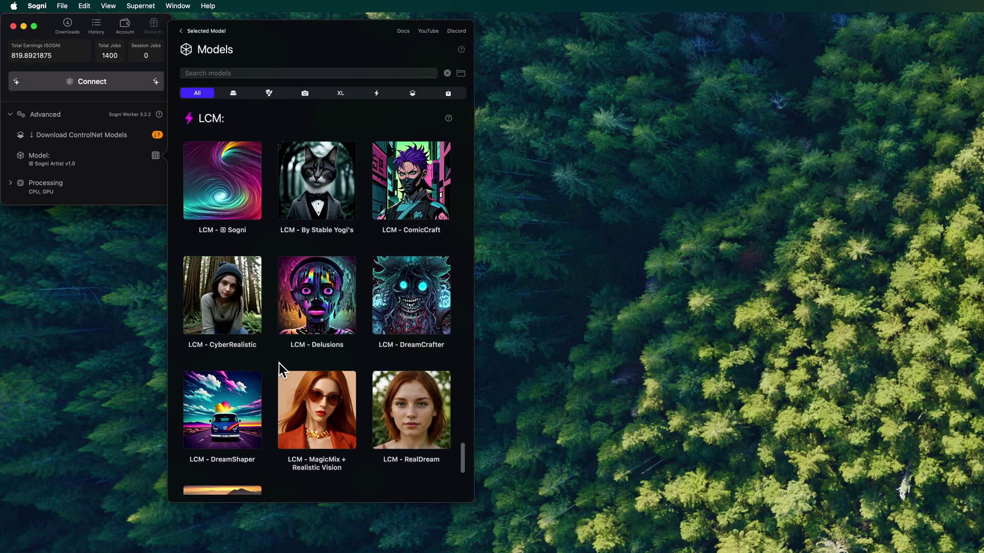
{"action": "scroll", "coordinate": [317, 207], "scroll_direction": "up", "scroll_amount": 5}
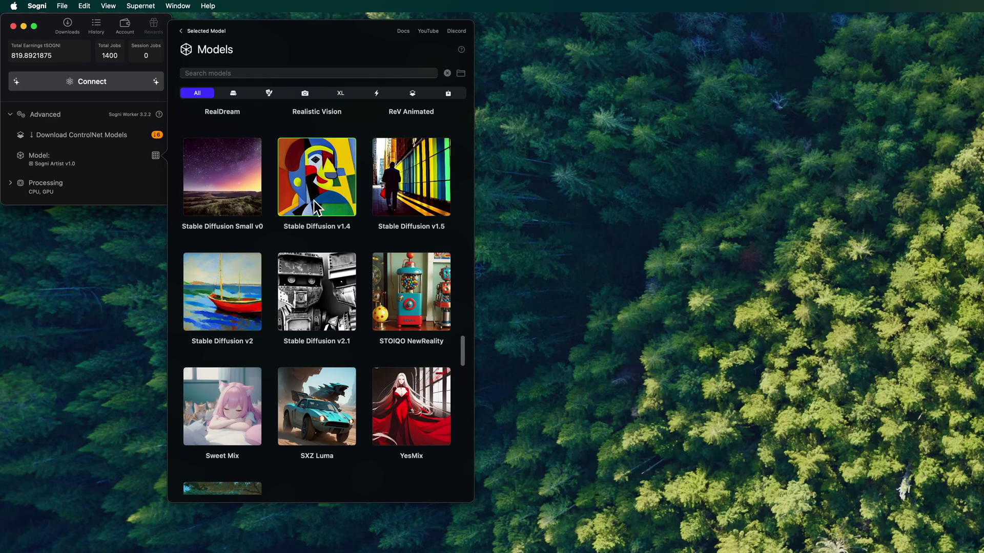
{"action": "scroll", "coordinate": [316, 207], "scroll_direction": "down", "scroll_amount": 10}
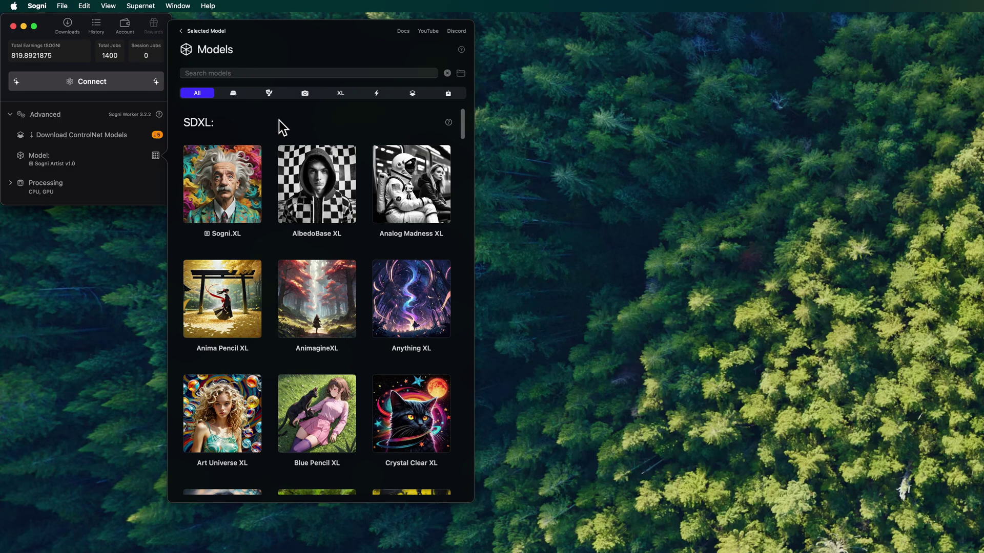
Step: Filter the gallery to Standard models and scroll through them
{"action": "left_click", "coordinate": [413, 96]}
{"action": "scroll", "coordinate": [272, 346], "scroll_direction": "down", "scroll_amount": 2}
{"action": "scroll", "coordinate": [300, 309], "scroll_direction": "down", "scroll_amount": 6}
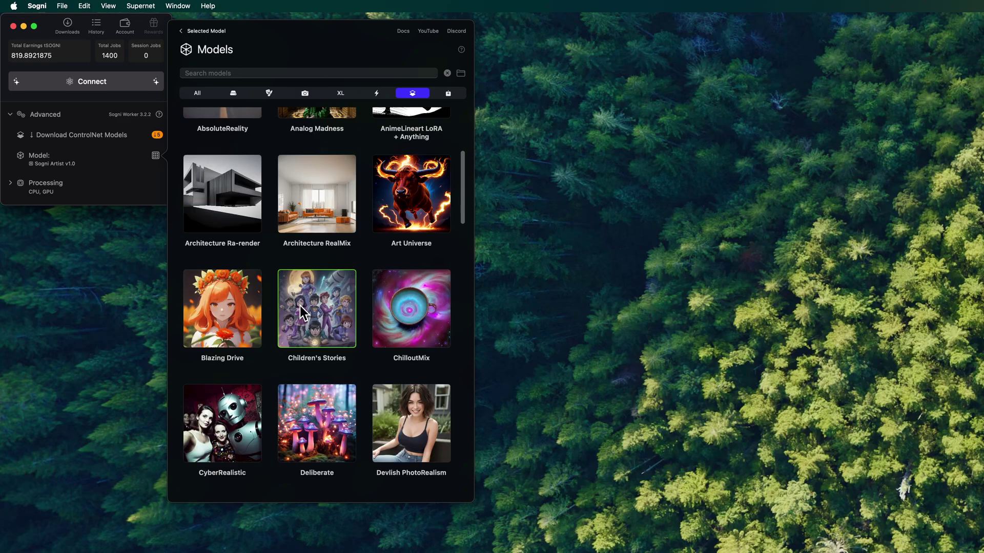
{"action": "scroll", "coordinate": [307, 302], "scroll_direction": "up", "scroll_amount": 6}
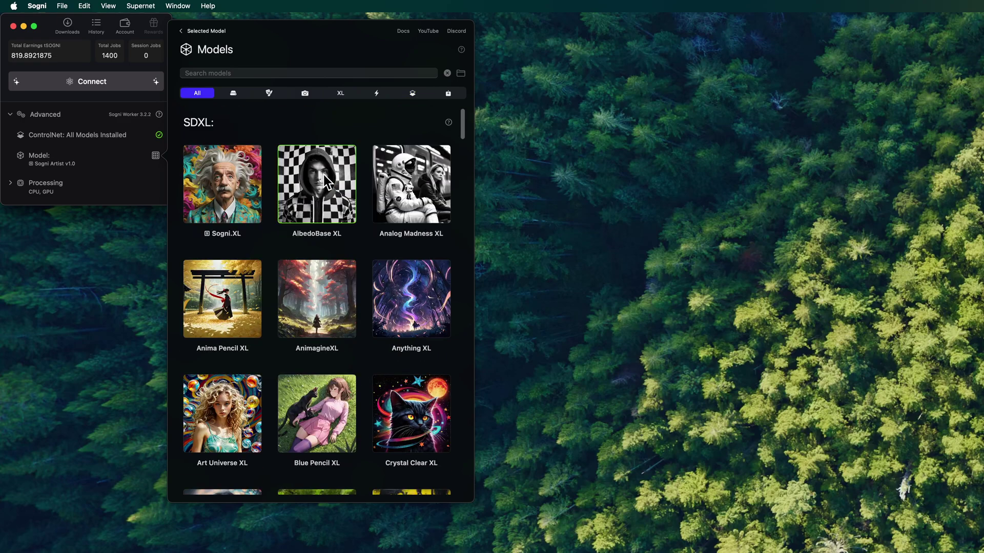
Step: Close the model gallery and open Sogni Settings on the Storage Locations page
{"action": "left_click", "coordinate": [156, 156]}
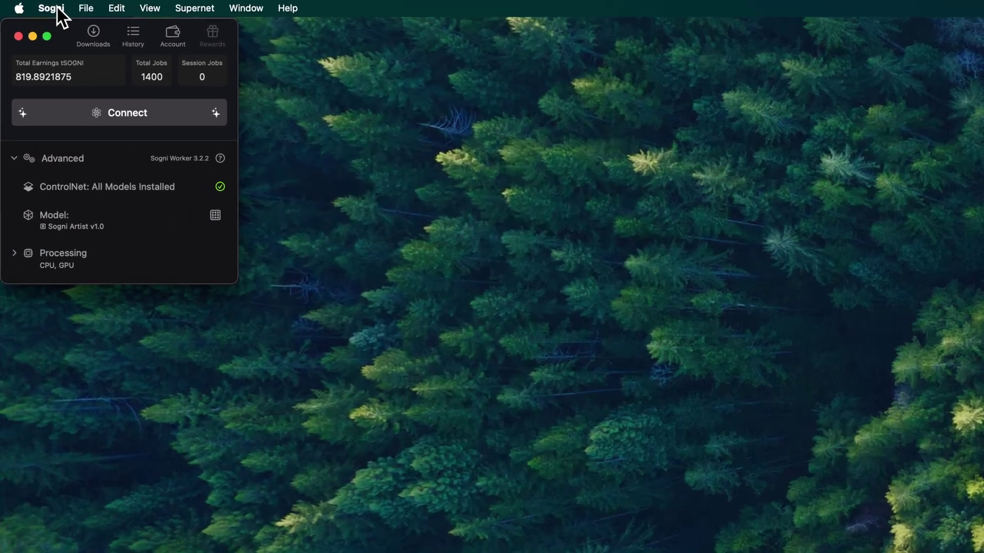
{"action": "left_click", "coordinate": [39, 6]}
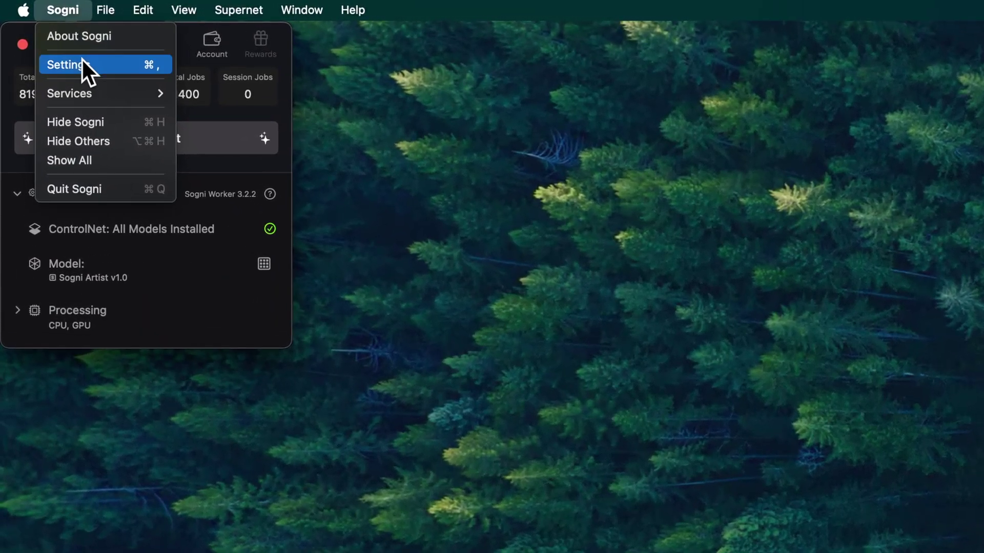
{"action": "left_click", "coordinate": [51, 41]}
{"action": "left_click", "coordinate": [632, 76]}
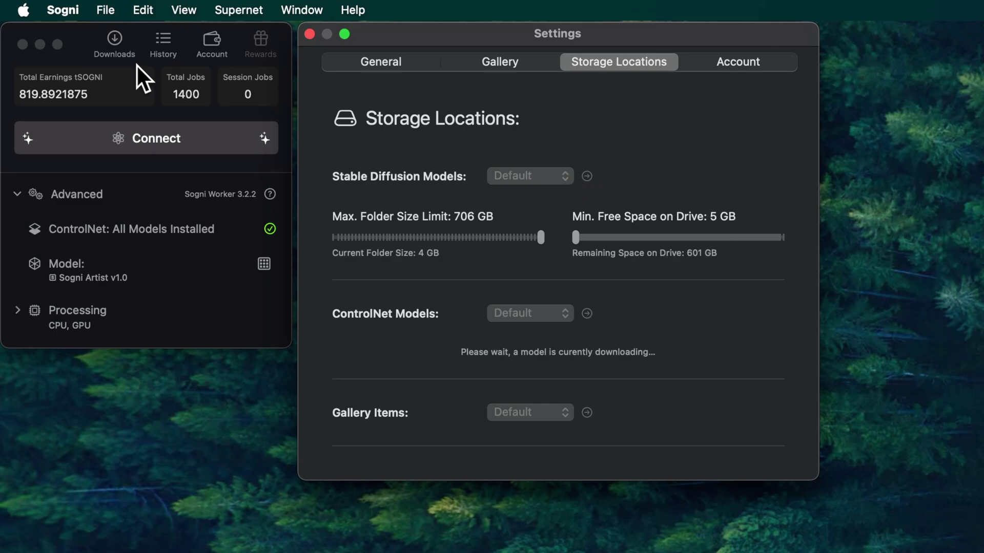
Step: Cancel the Sogni.XL download from the Downloads list
{"action": "left_click", "coordinate": [116, 39]}
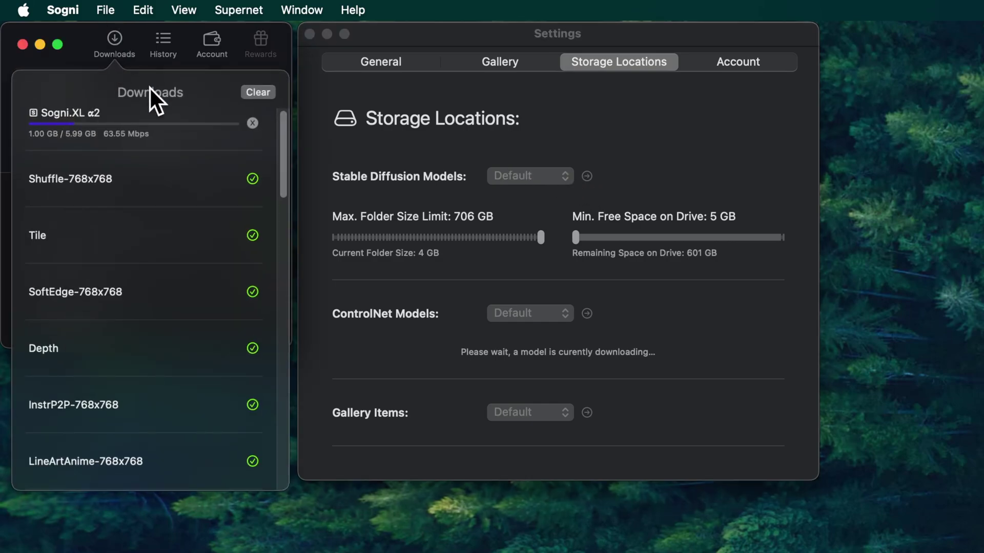
{"action": "left_click", "coordinate": [253, 123]}
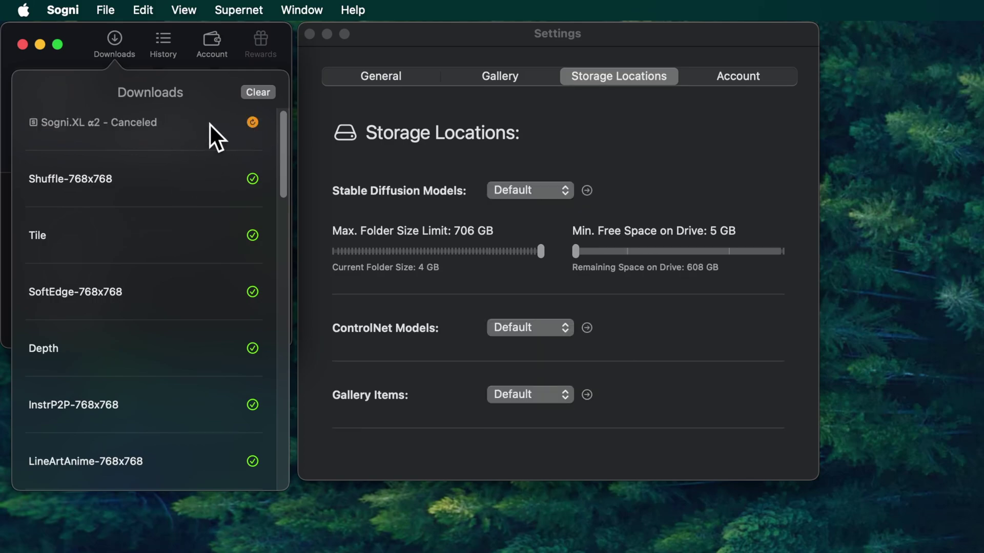
{"action": "left_click", "coordinate": [549, 204]}
Step: Pick the Lexar drive as a custom Stable Diffusion models folder, then cancel moving the models
{"action": "left_click", "coordinate": [540, 189]}
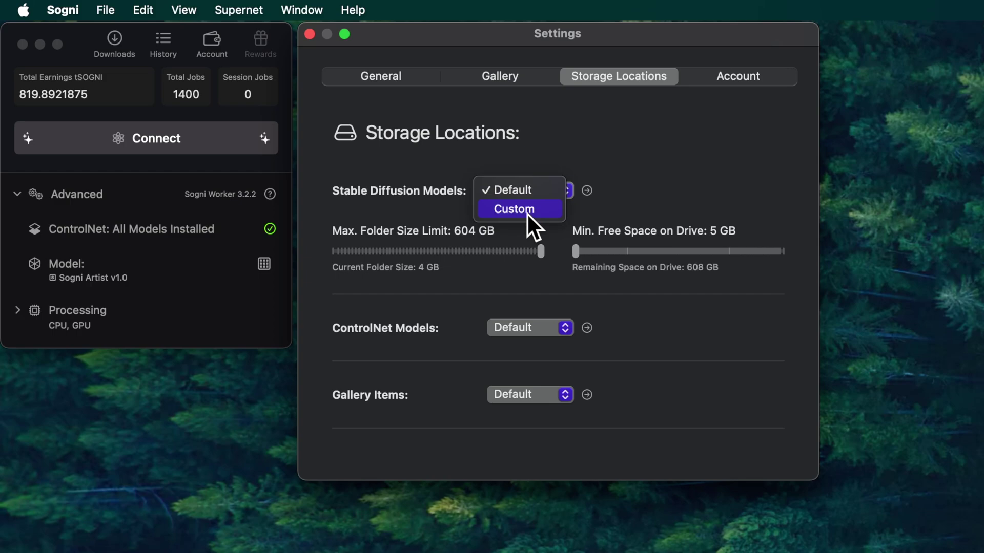
{"action": "left_click", "coordinate": [527, 210]}
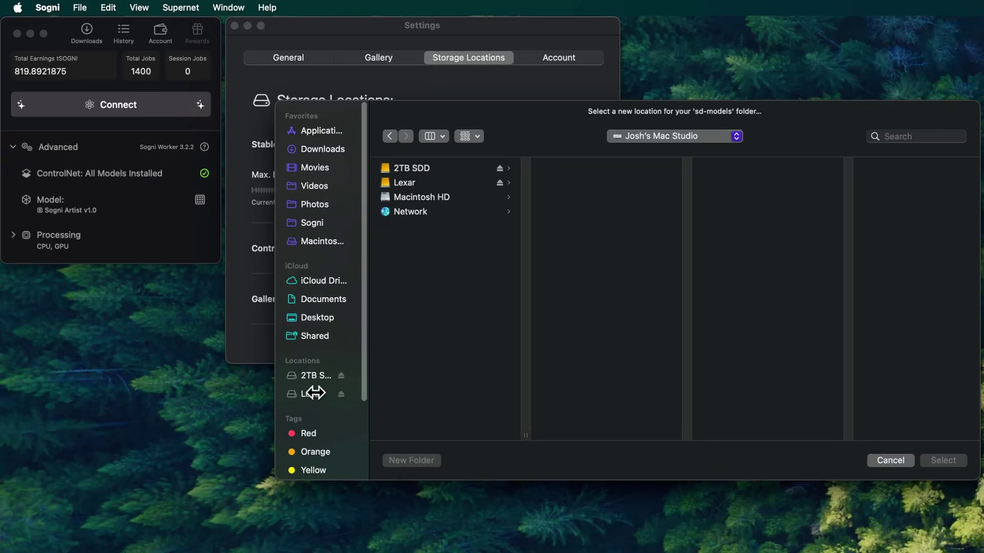
{"action": "left_click", "coordinate": [314, 394]}
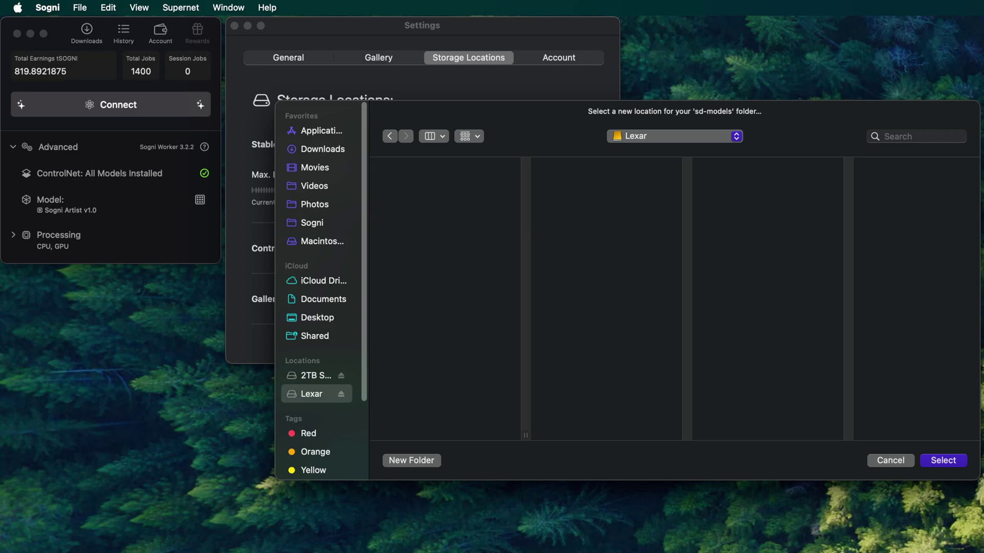
{"action": "left_click", "coordinate": [943, 460]}
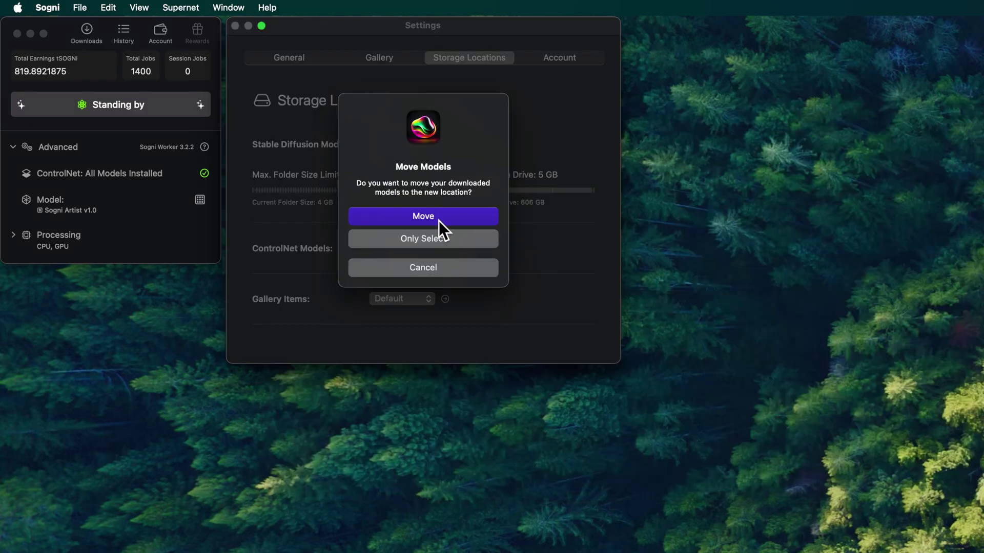
{"action": "left_click", "coordinate": [425, 266]}
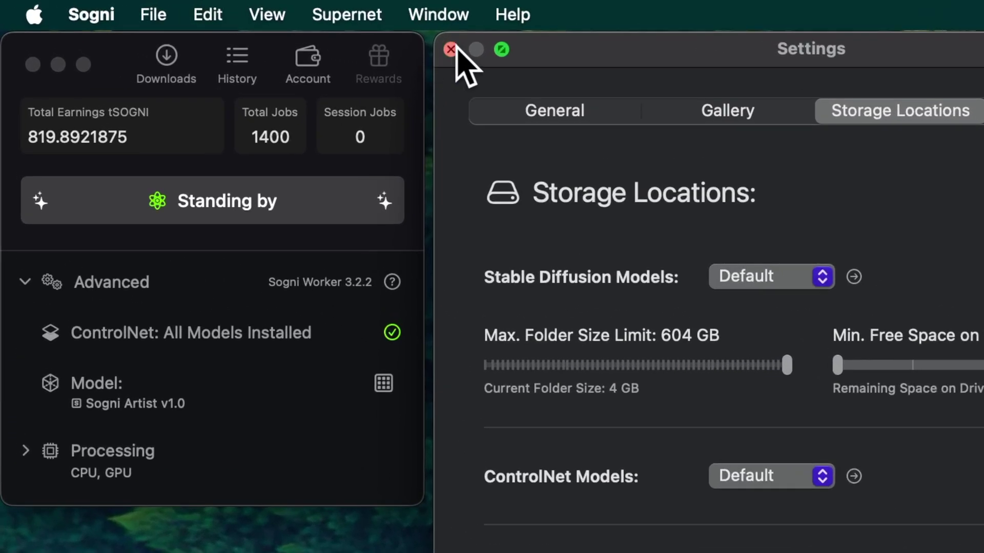
Step: Close Settings, then disconnect and reconnect the worker so it shows Standing by
{"action": "left_click", "coordinate": [381, 41]}
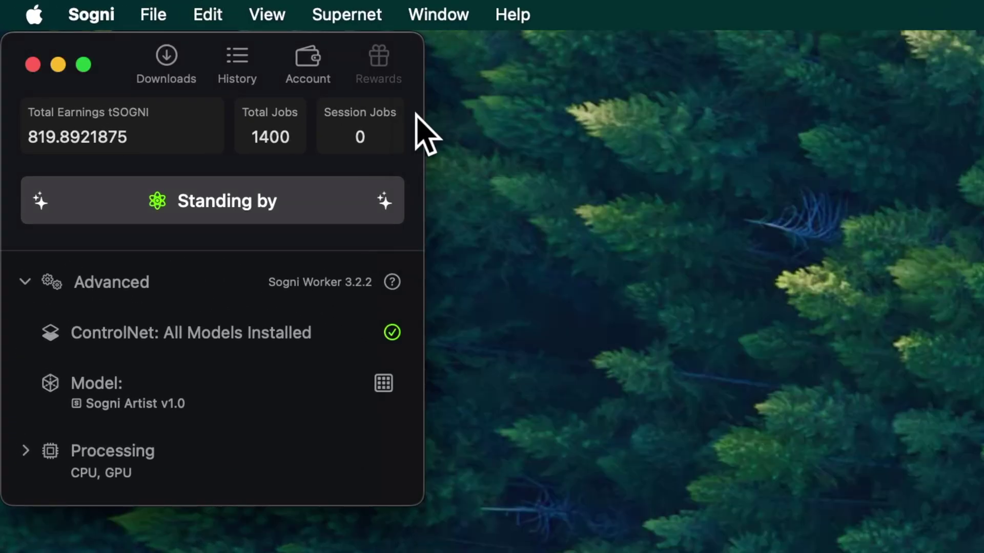
{"action": "left_click", "coordinate": [227, 201]}
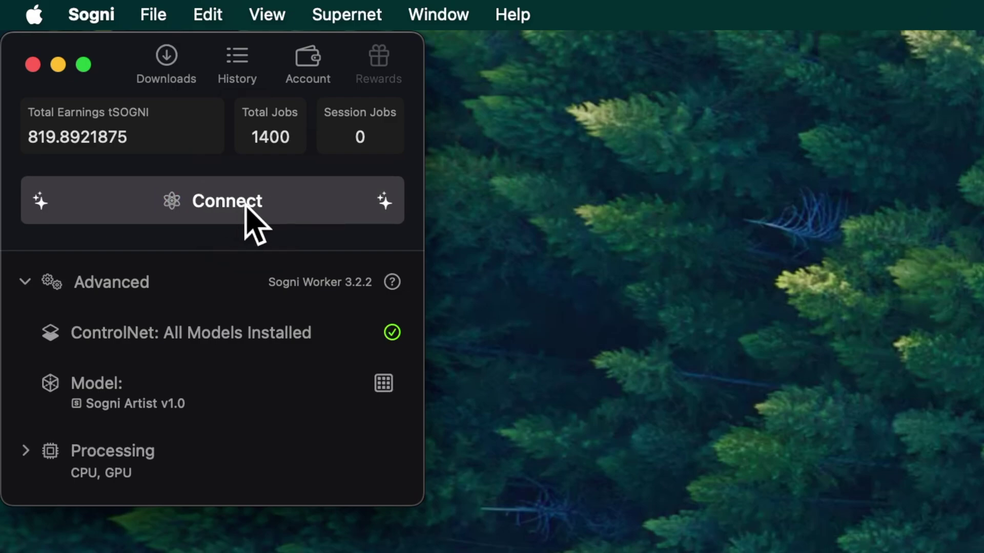
{"action": "left_click", "coordinate": [216, 208]}
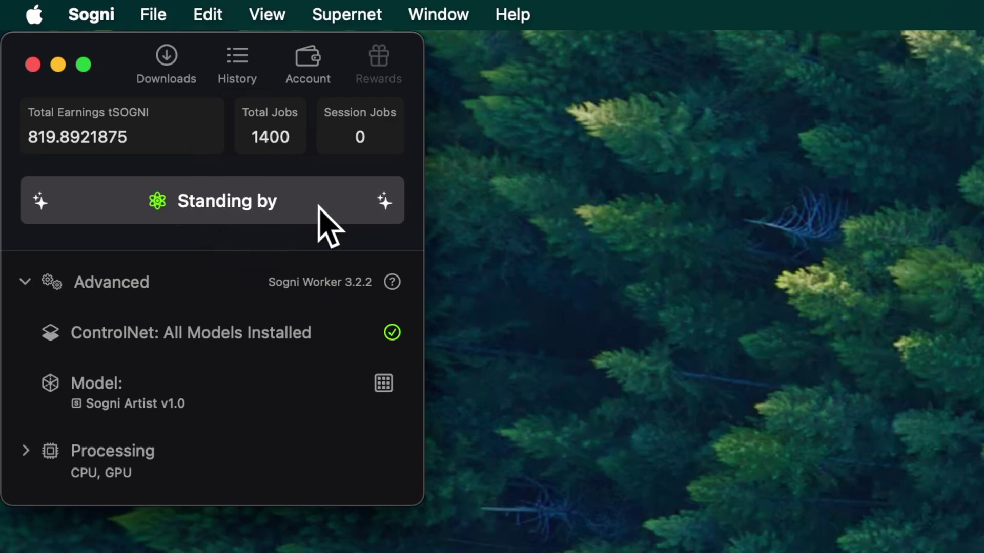